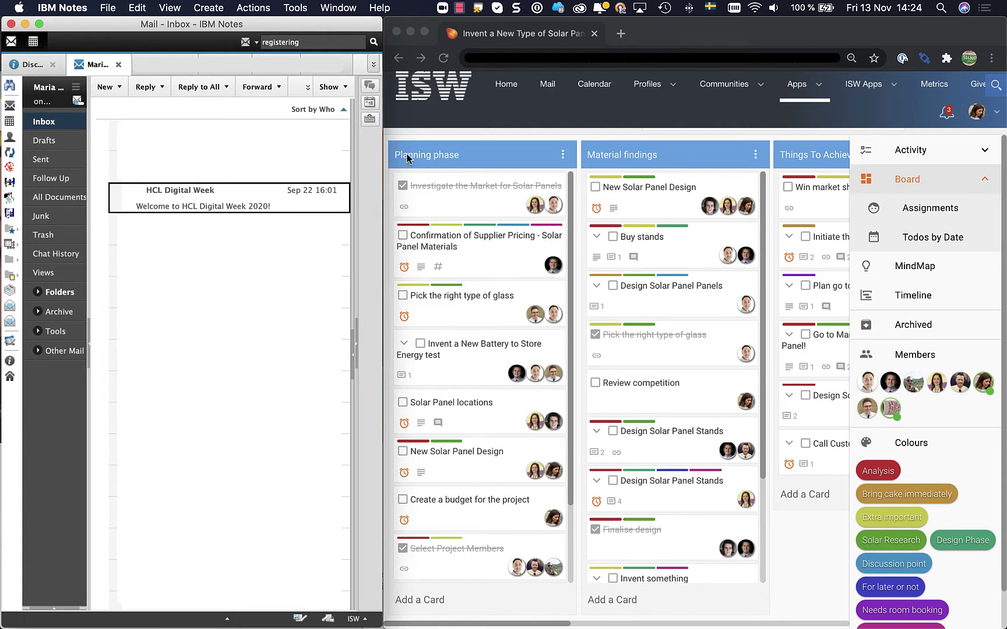
- Drag the HCL Digital Week email from IBM Notes onto the open Review competition card
click(630, 395)
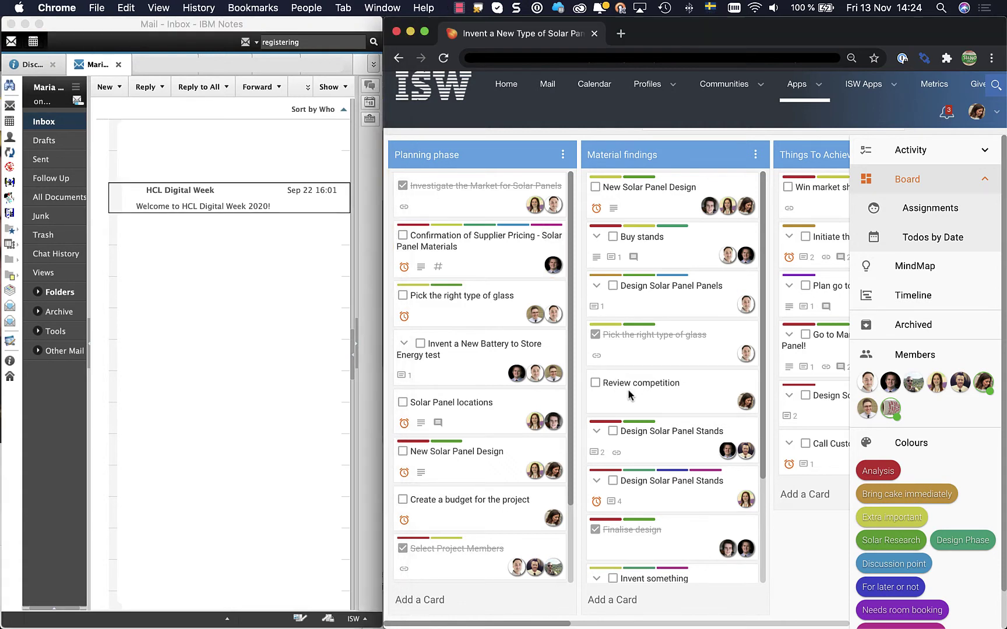
click(629, 395)
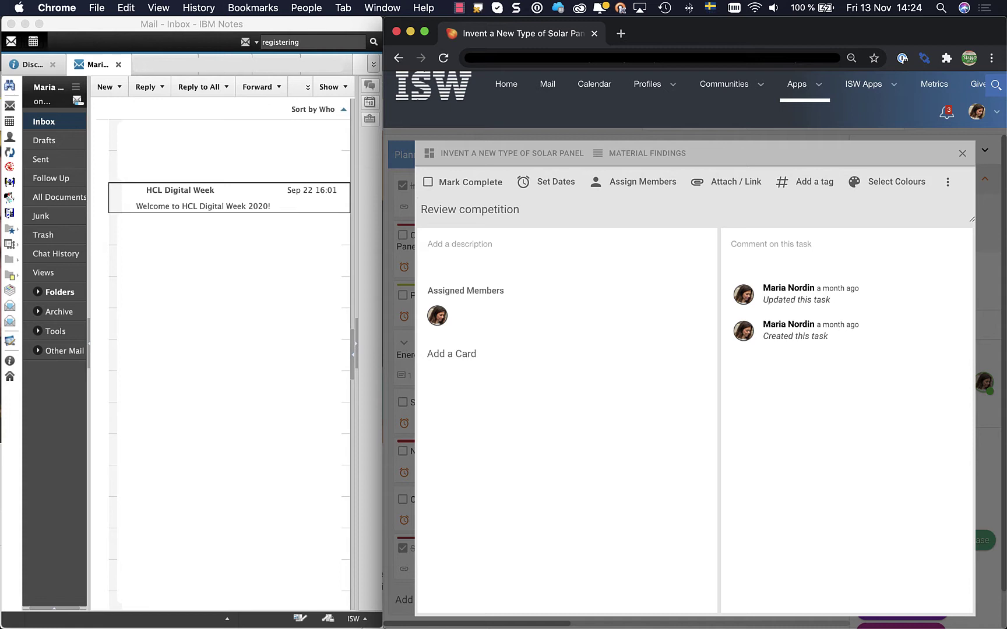
drag(220, 197, 493, 423)
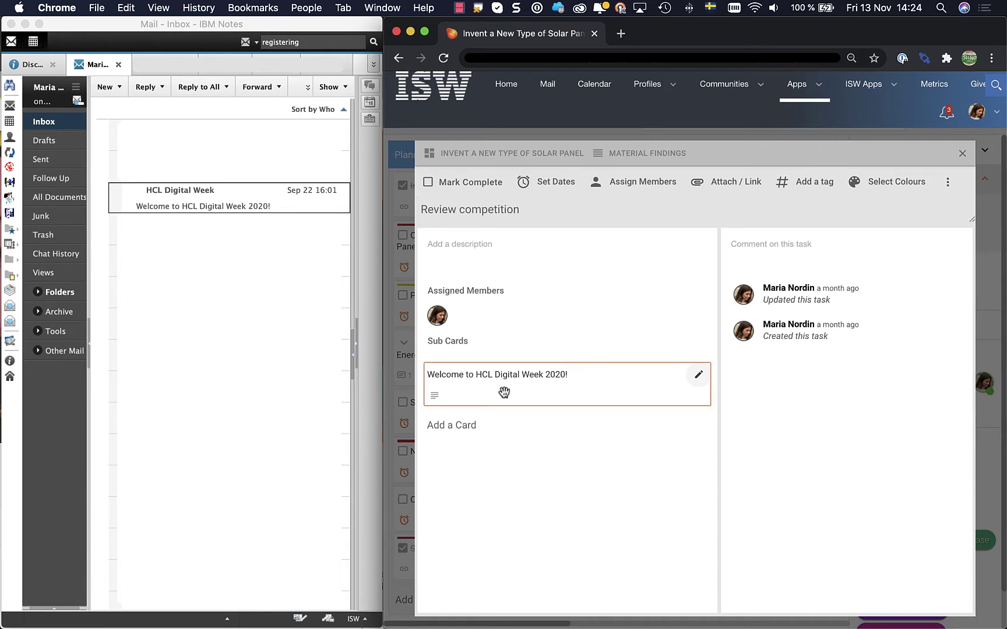
- Open the 'Welcome to HCL Digital Week 2020!' sub card and read the email through to its footer
click(504, 393)
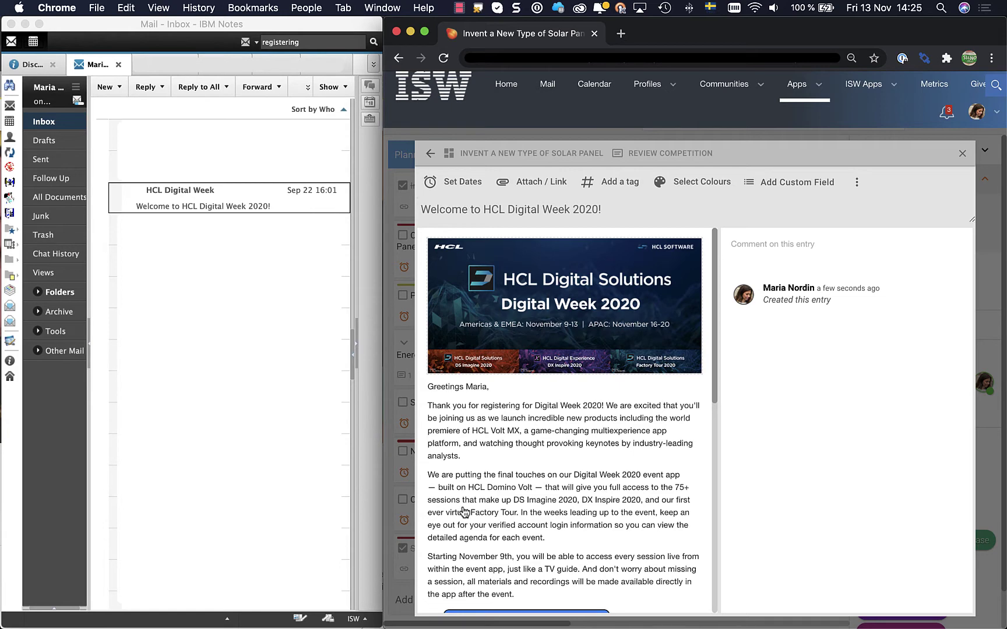
scroll(543, 473, down, 5)
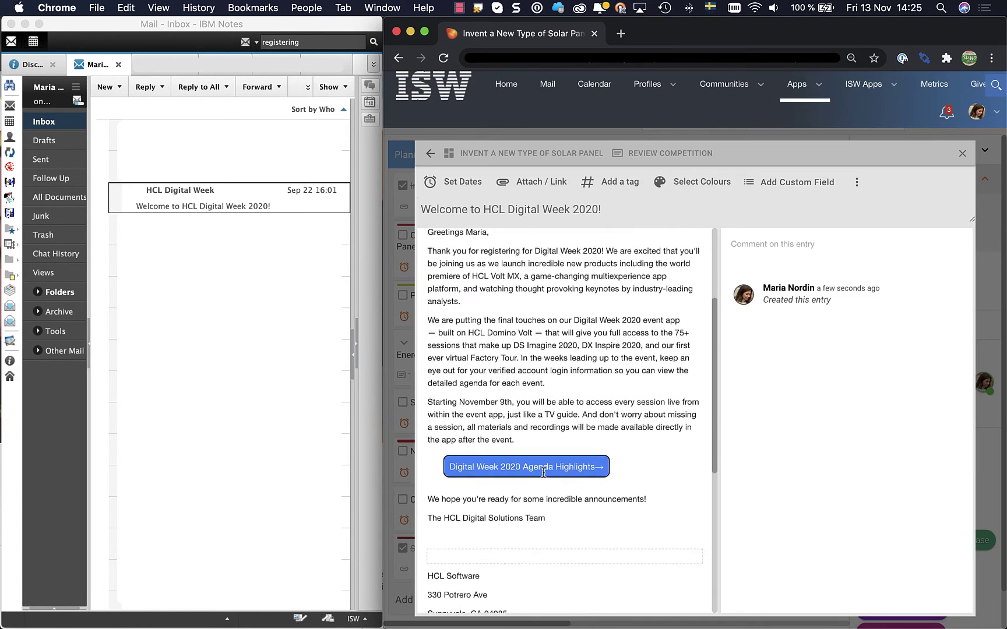
scroll(543, 473, down, 5)
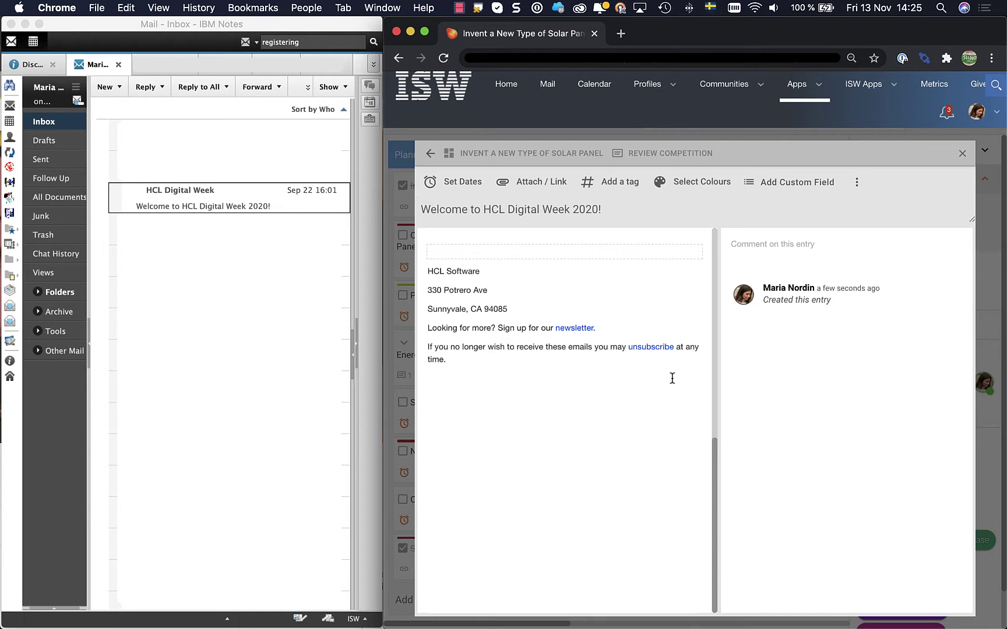
- Add the 'review this file' email from IBM Notes as a second sub card on Review competition
click(962, 157)
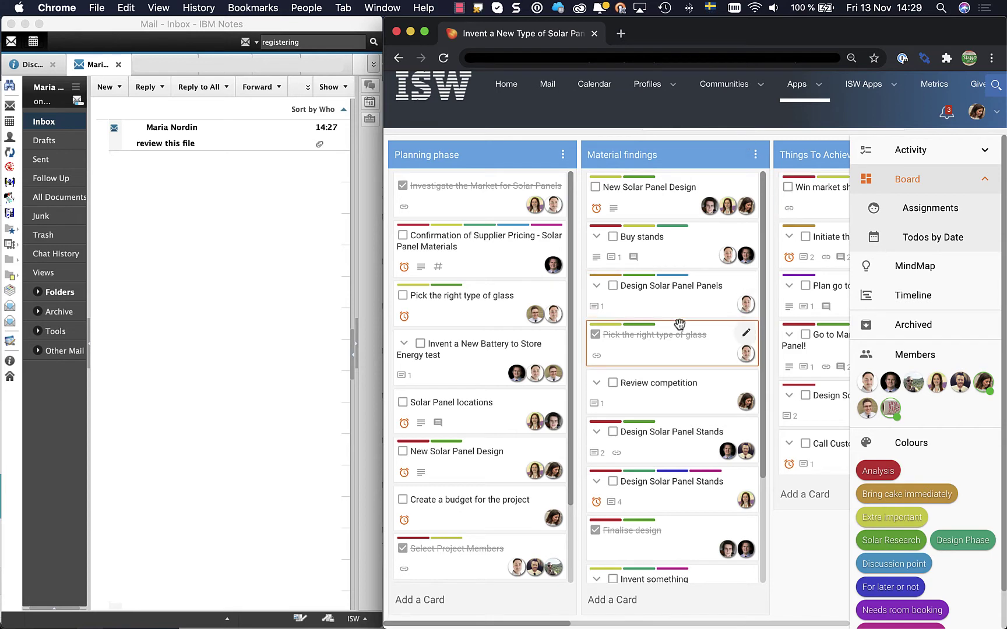
click(659, 397)
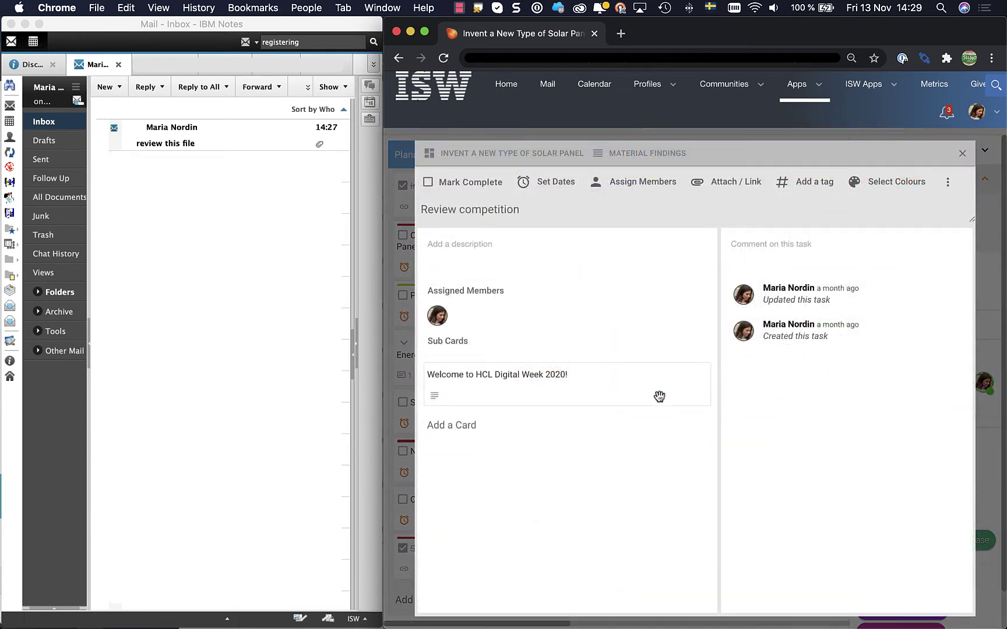
click(222, 135)
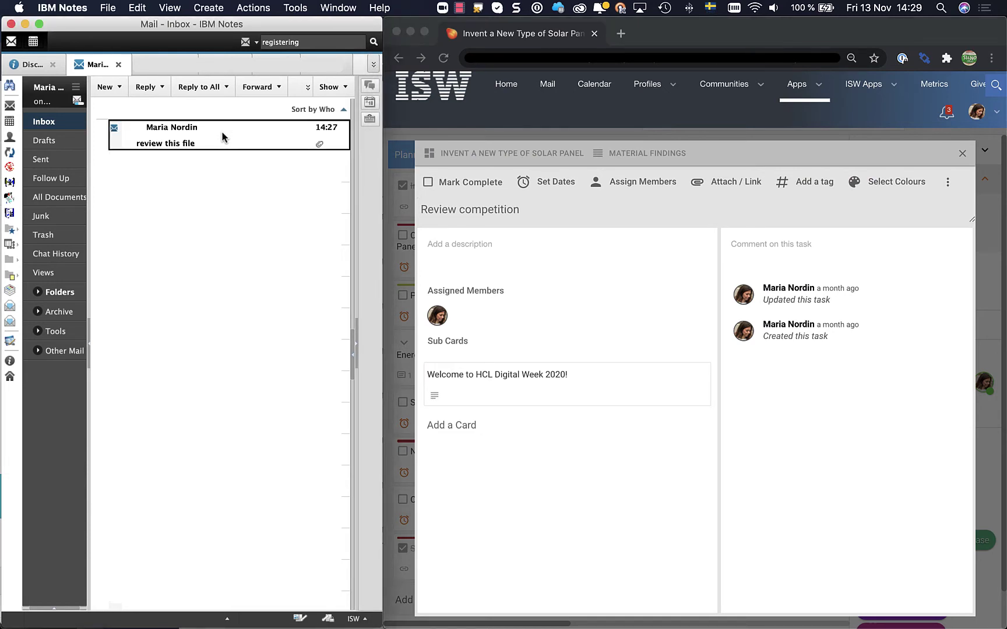
drag(221, 131, 434, 440)
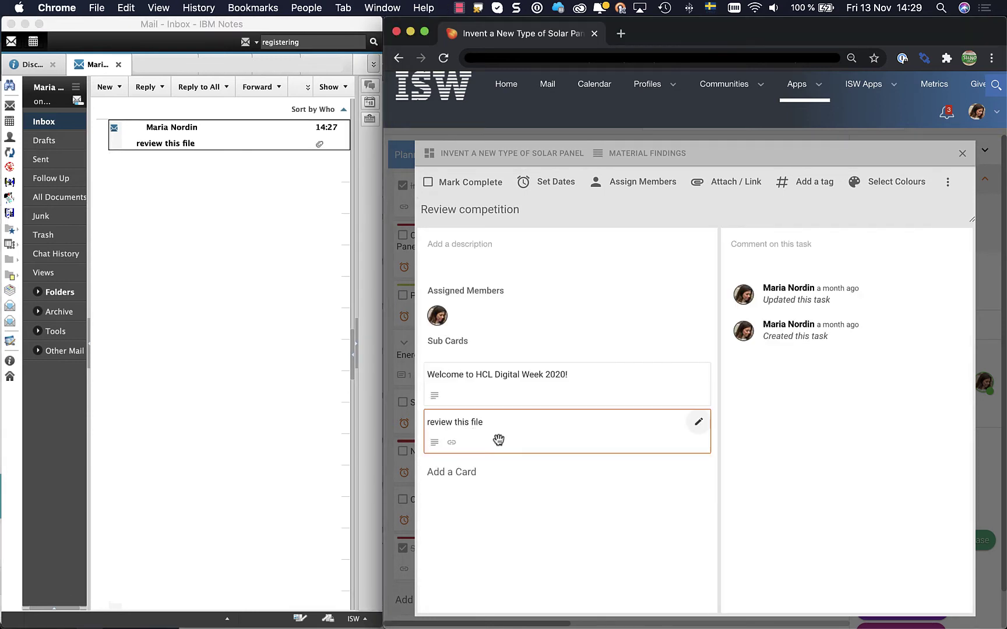
- Preview the 'review this file' sub card's PNG screenshot attachment, then close the viewer
click(498, 442)
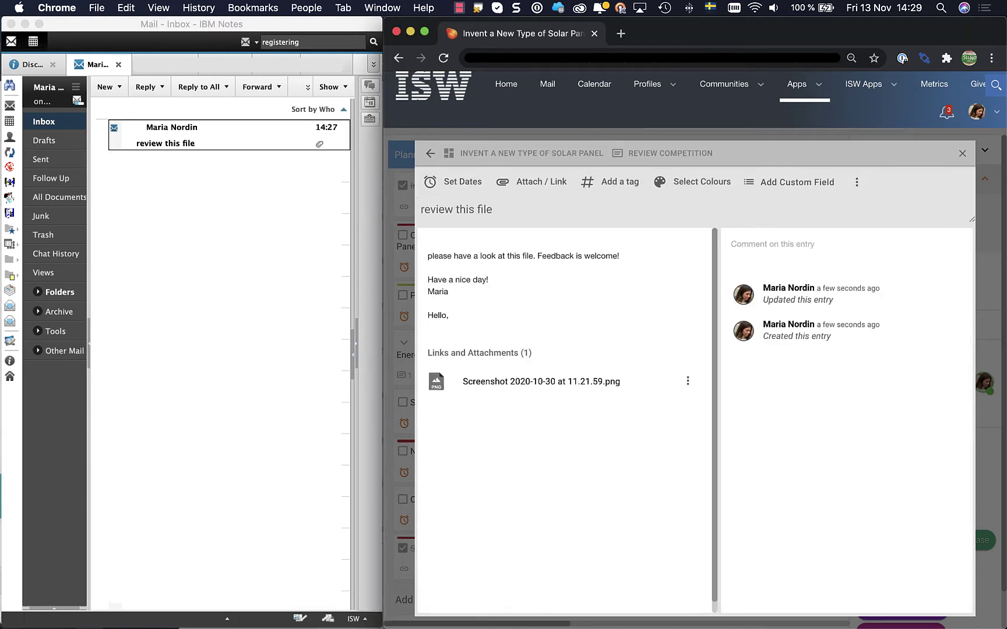
click(491, 390)
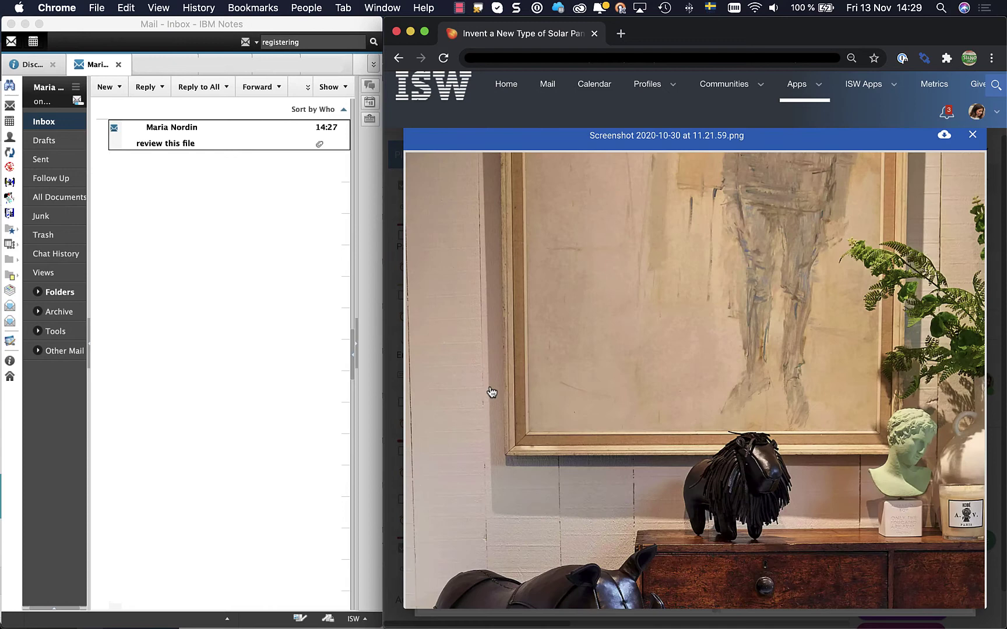
scroll(491, 392, down, 10)
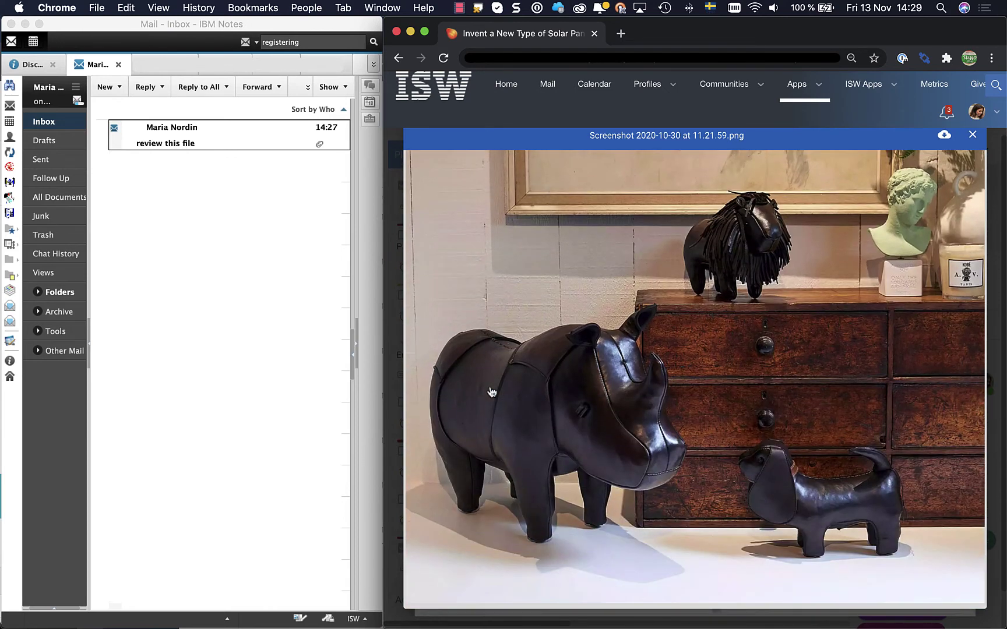
click(971, 134)
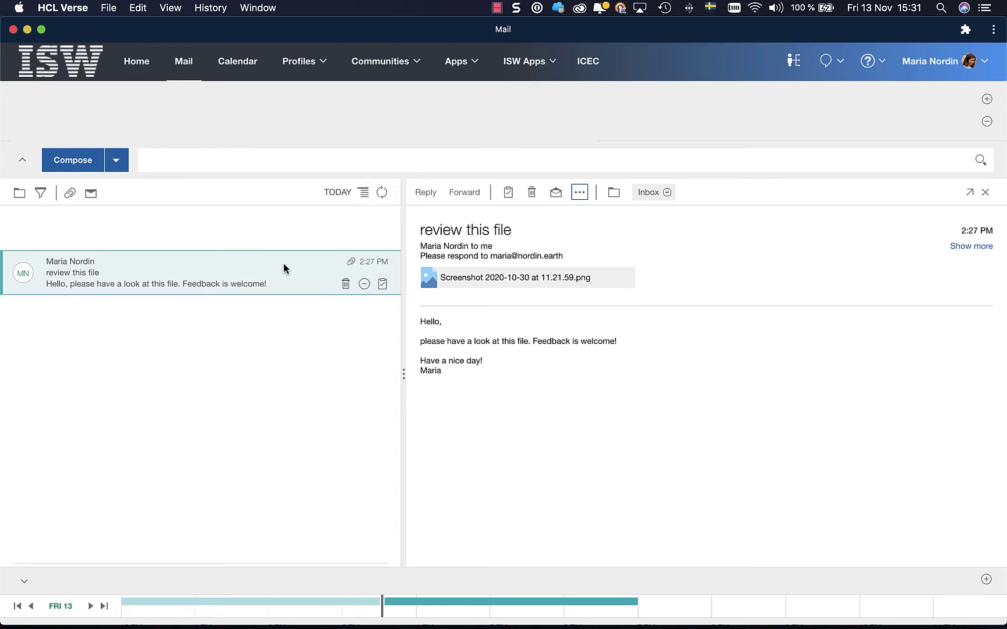
- Show the More actions menu for the 'review this file' email in HCL Verse
click(580, 195)
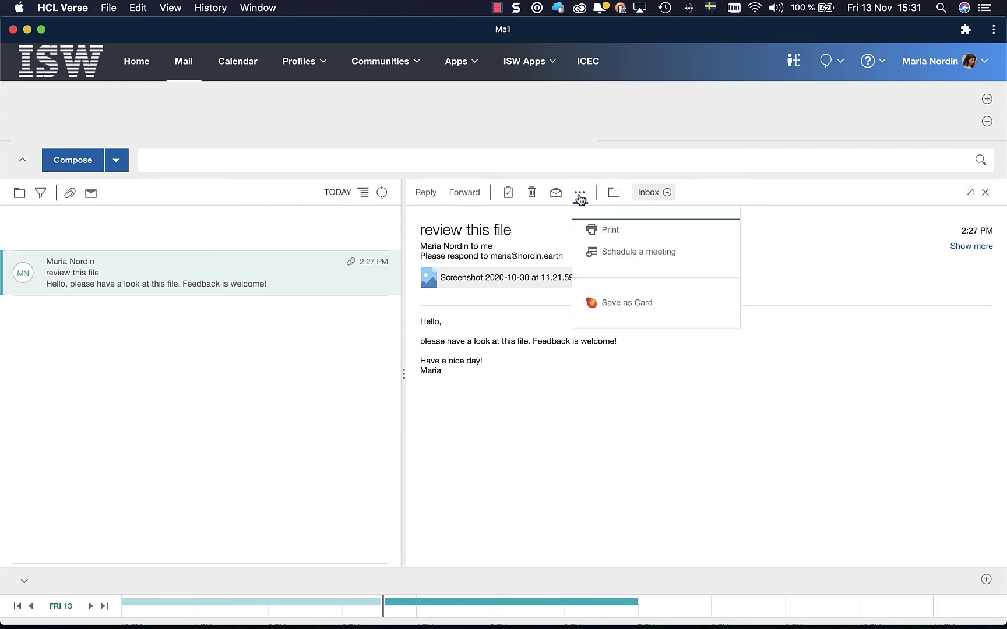
- Save the email as a card, including its body, in the Things To Achieve list
click(624, 305)
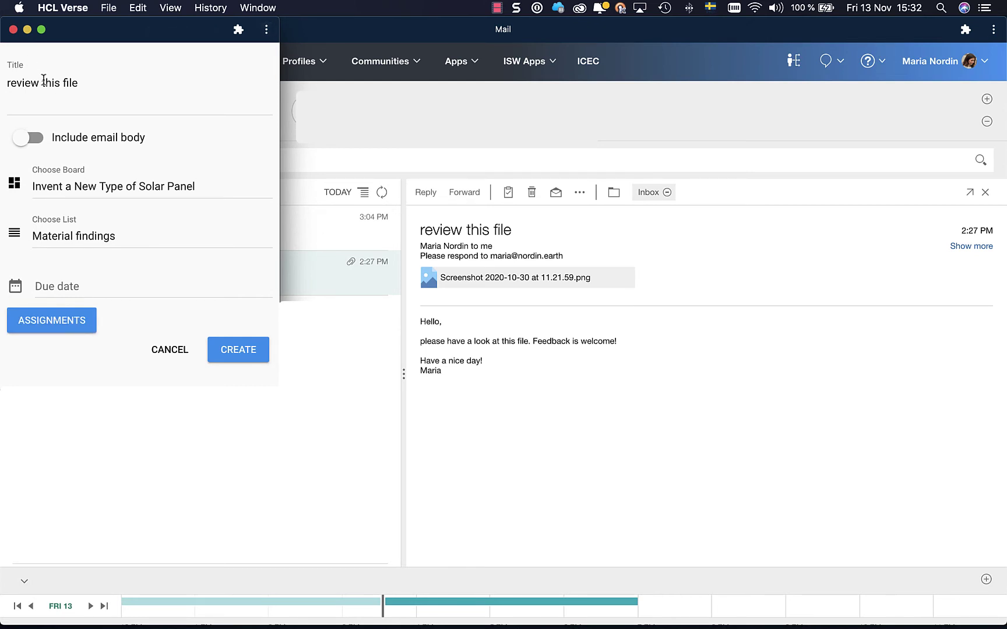
click(25, 139)
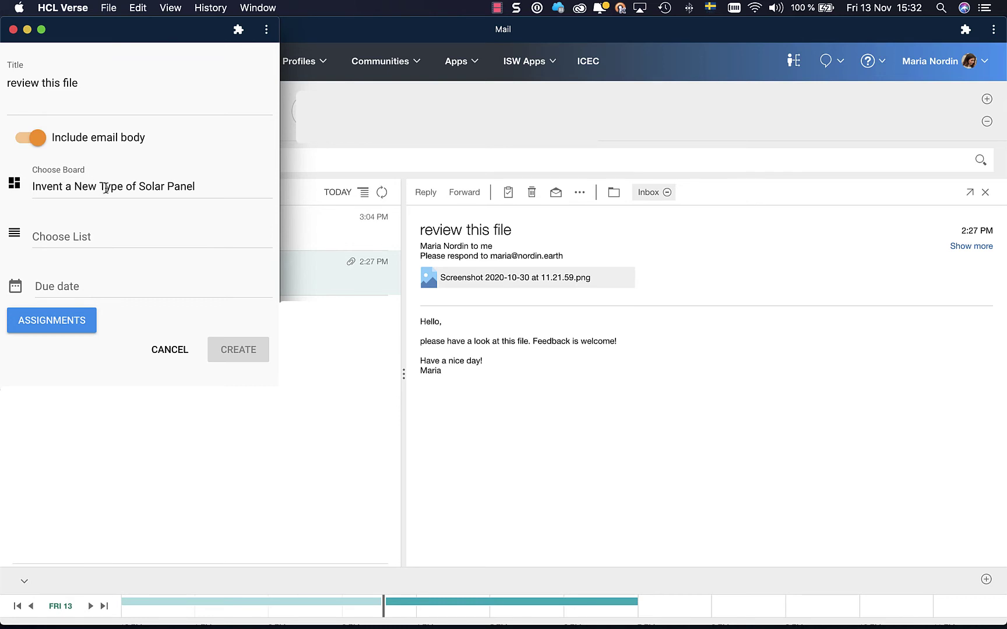
click(80, 234)
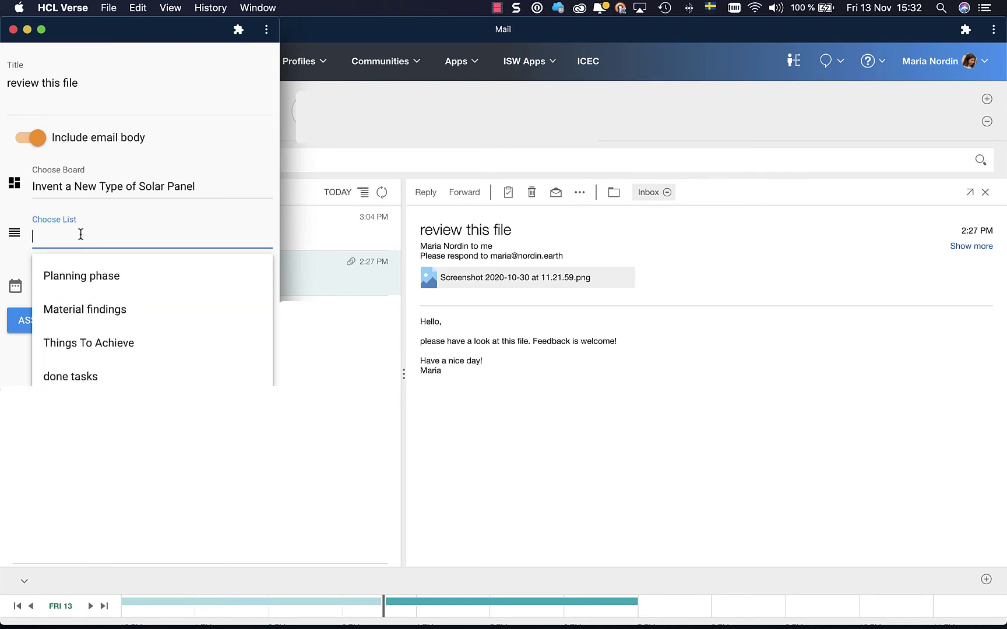
click(89, 351)
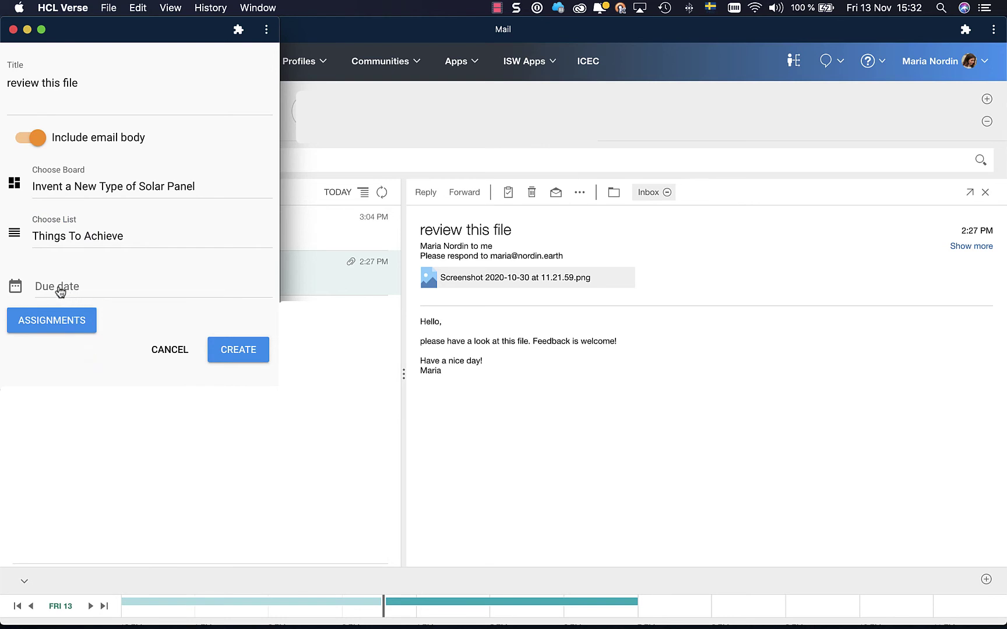
- Set the card due 24/11/2020, assign two team members, and create it
click(60, 290)
click(109, 276)
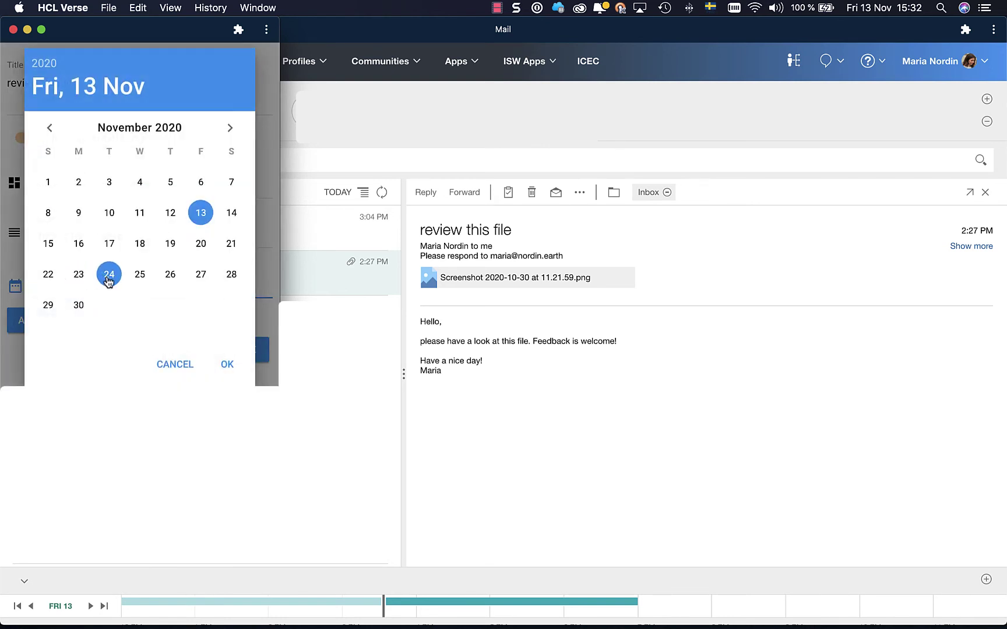
click(61, 324)
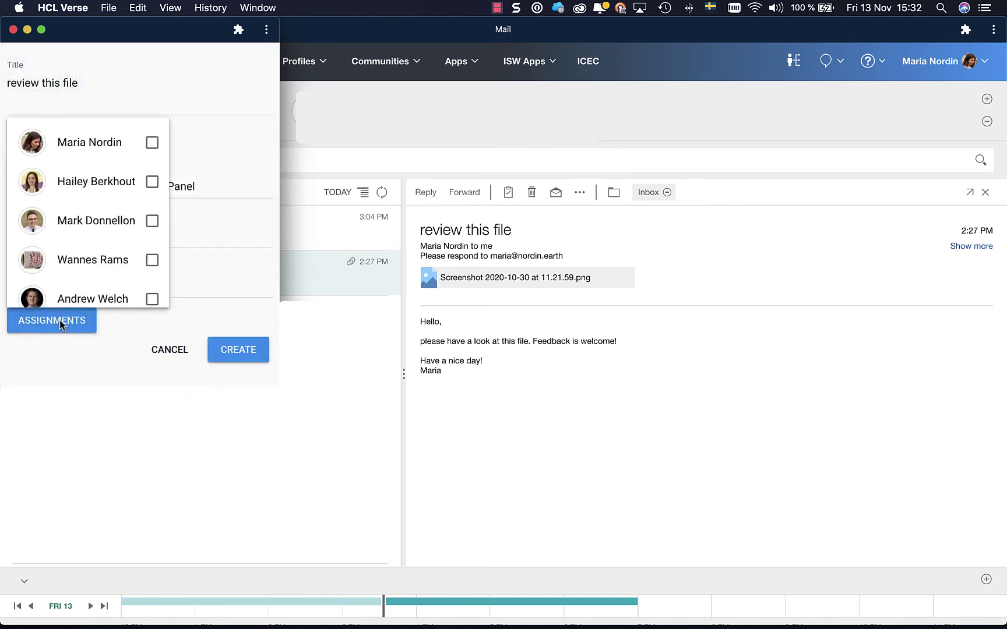
click(151, 144)
click(152, 184)
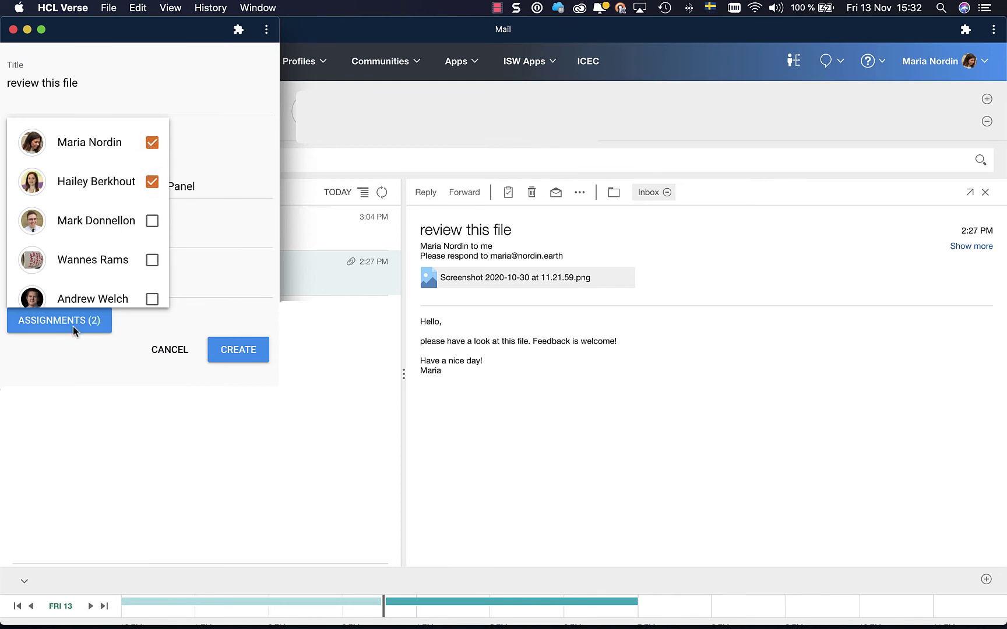
click(67, 342)
click(241, 354)
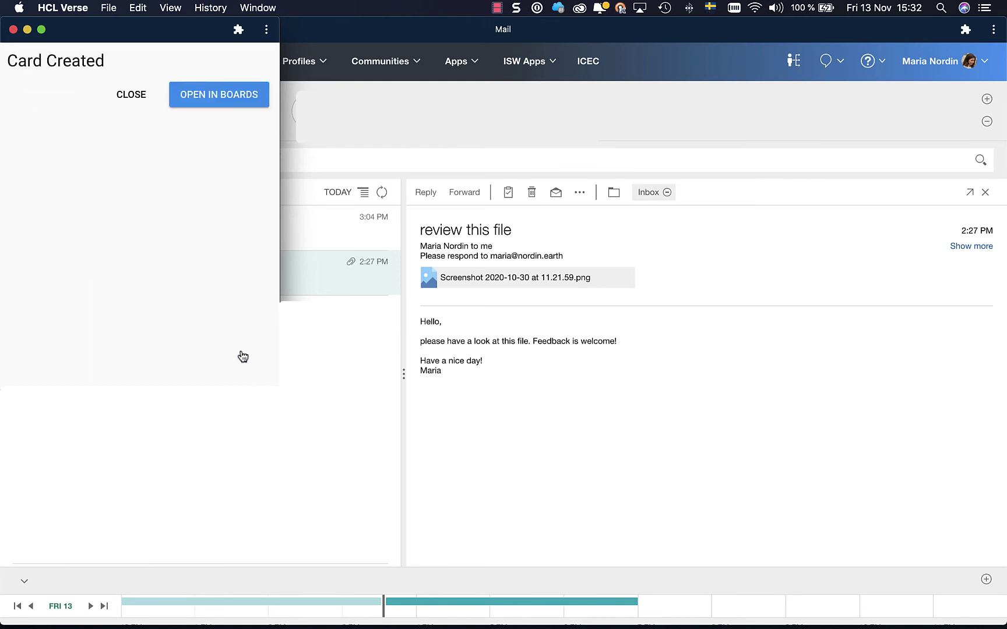
- Compose a new message and attach the 'Investigate the Market for Solar Panels' card from Kudos Boards
click(203, 98)
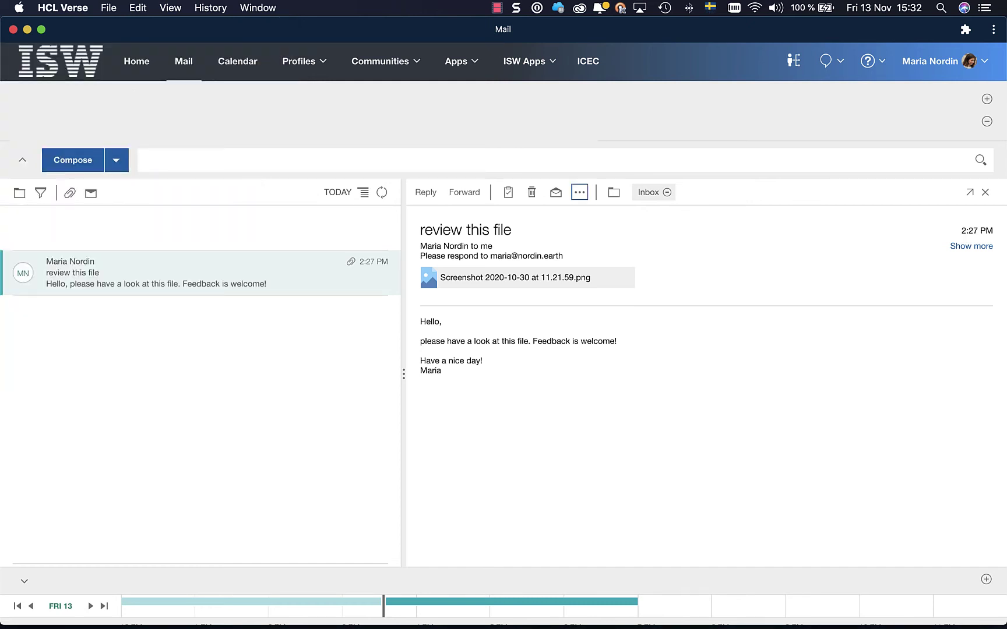
click(80, 163)
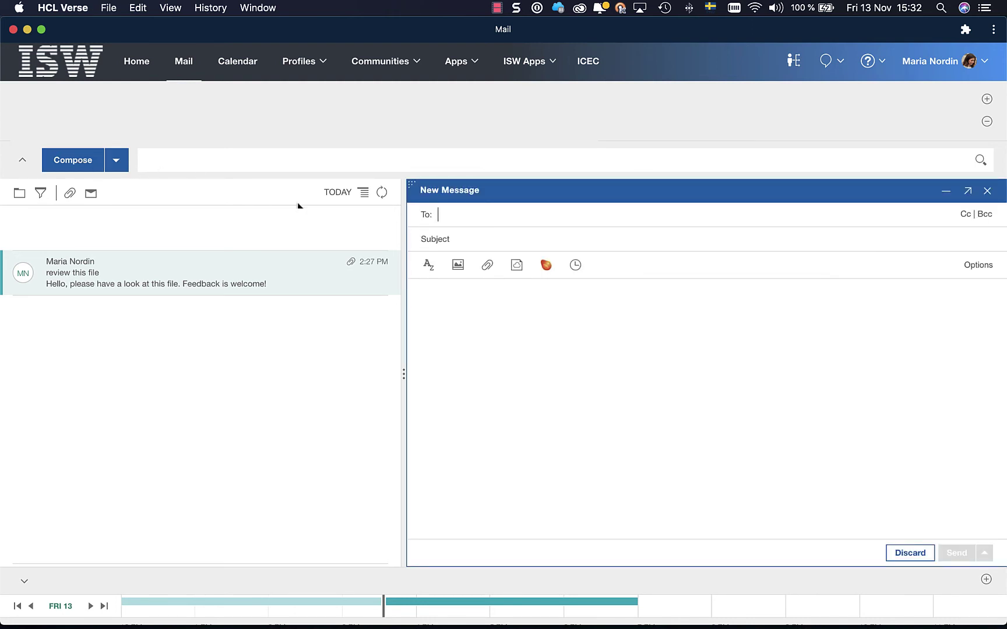
click(545, 266)
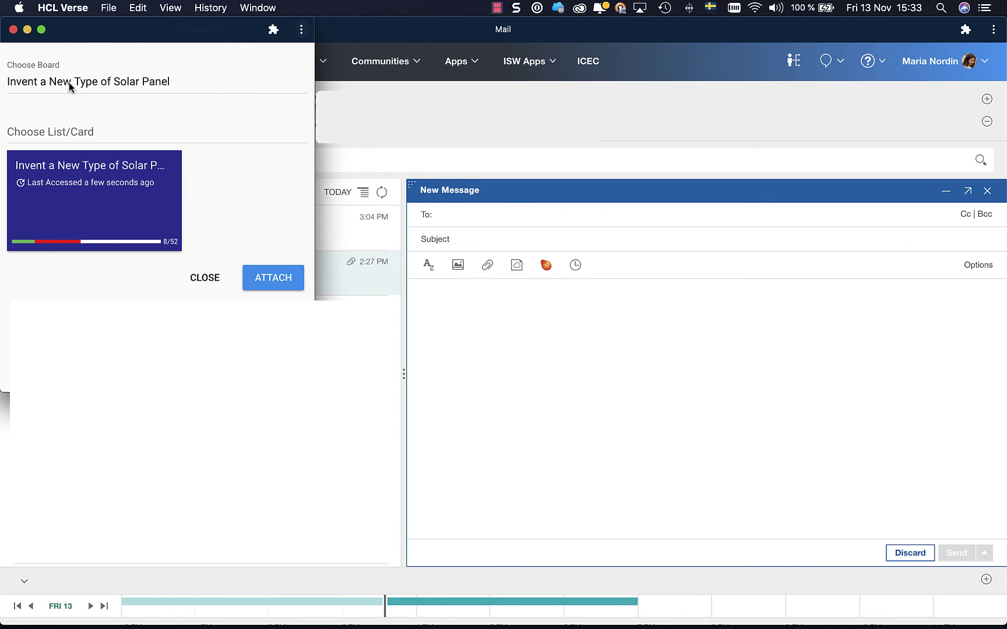
click(74, 133)
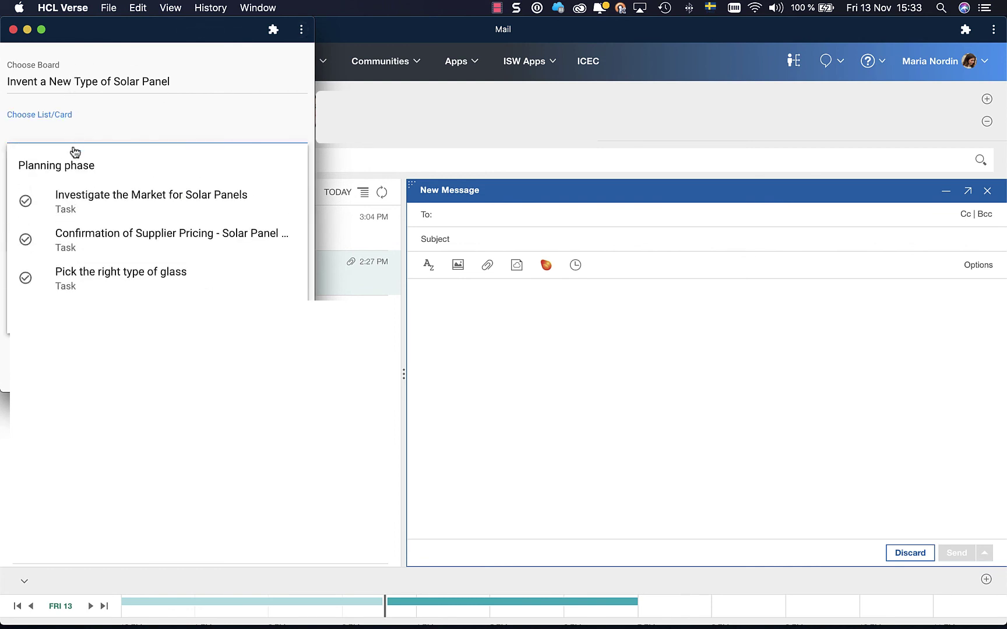
click(89, 204)
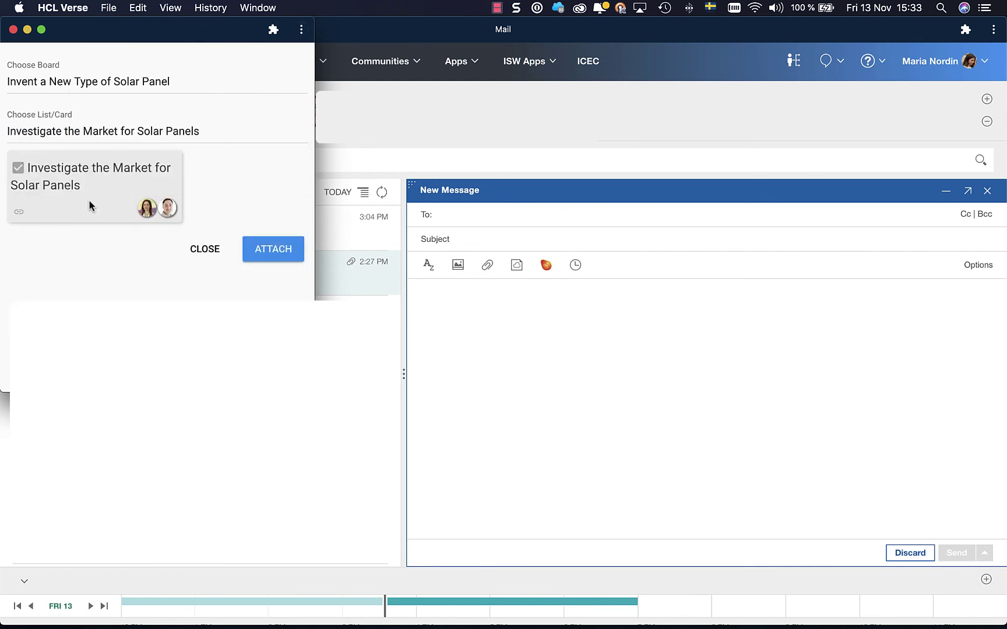
click(272, 252)
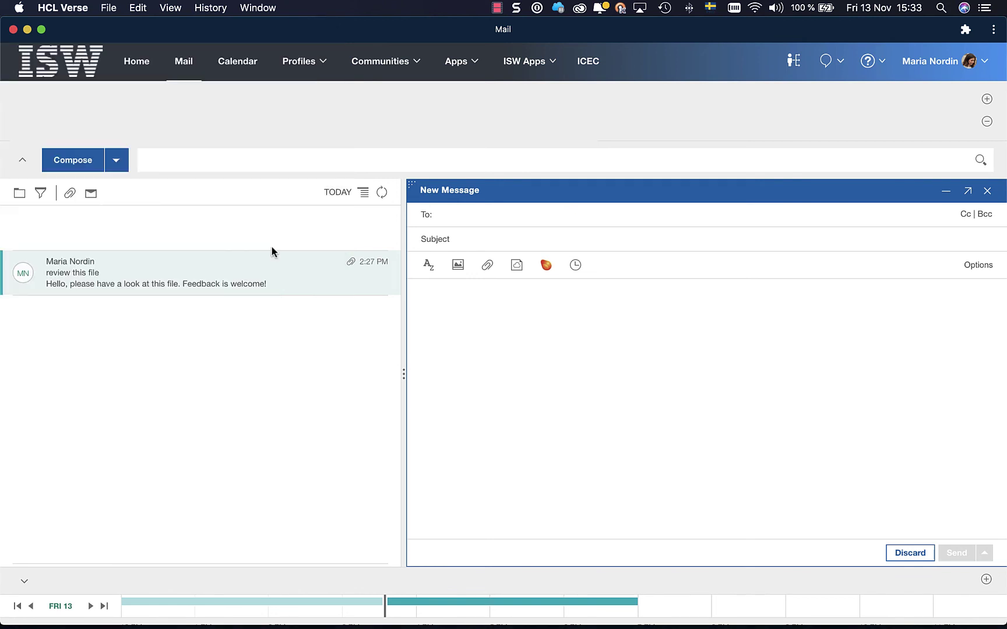